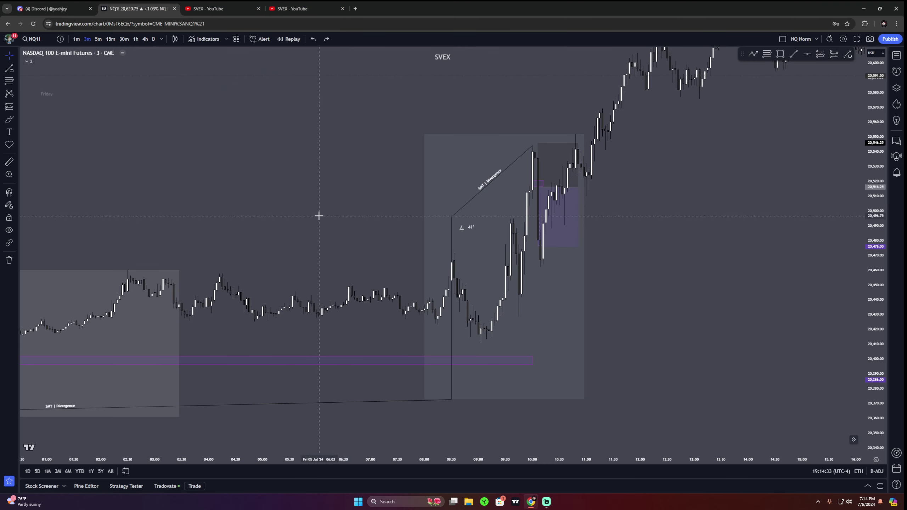
# Examine the NQ1! 3-minute chart around Friday's morning session box, its SMT divergence line and the position inside it
pyautogui.moveTo(350, 221); pyautogui.dragTo(476, 233)
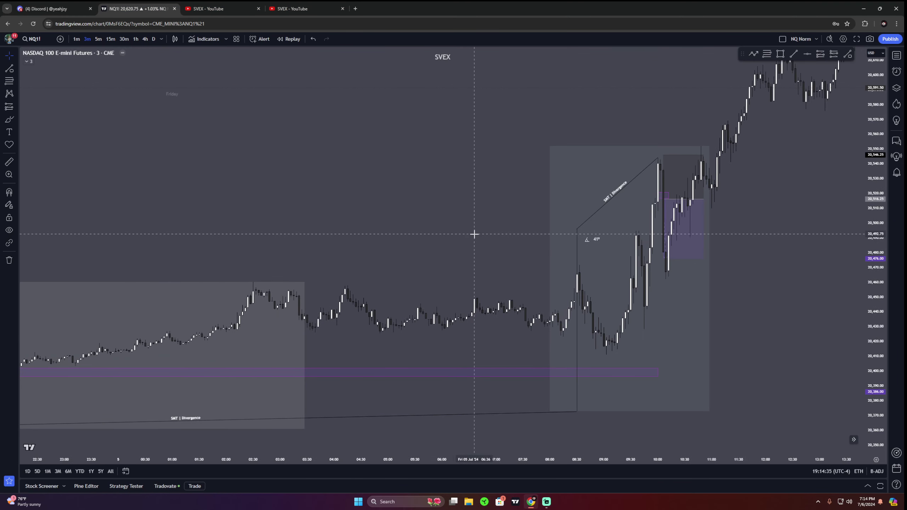
pyautogui.scroll(4, 490, 236)
pyautogui.moveTo(870, 378); pyautogui.dragTo(857, 151)
pyautogui.moveTo(677, 270); pyautogui.dragTo(739, 287)
pyautogui.scroll(6, 725, 286)
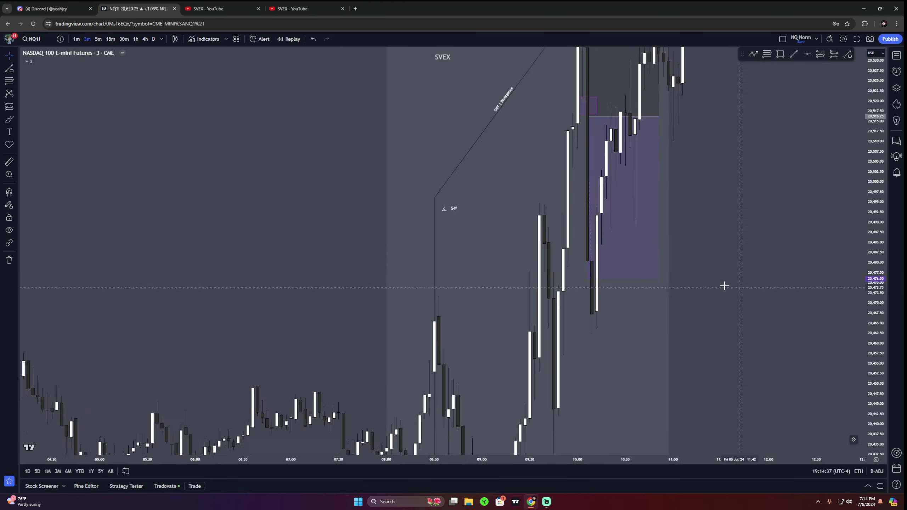
pyautogui.moveTo(569, 216); pyautogui.dragTo(621, 273)
pyautogui.moveTo(380, 223); pyautogui.dragTo(383, 221)
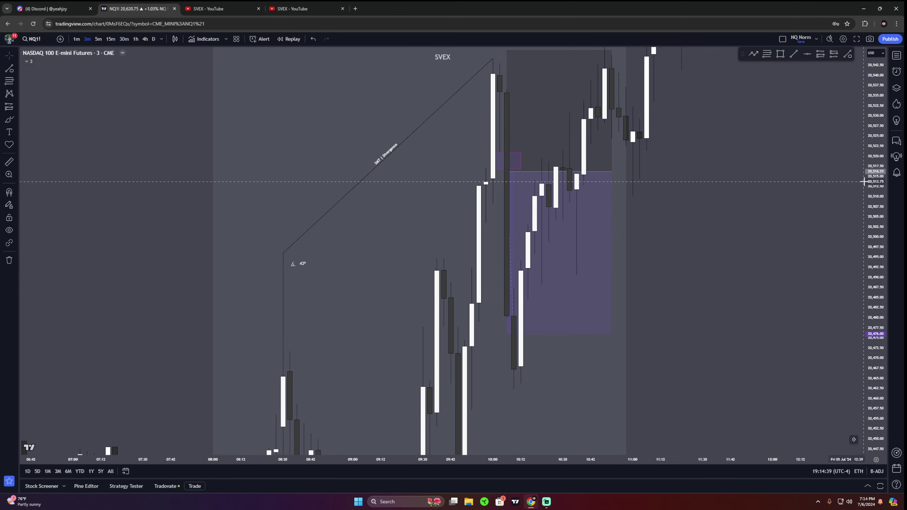
pyautogui.moveTo(876, 178); pyautogui.dragTo(872, 196)
pyautogui.scroll(-5, 769, 263)
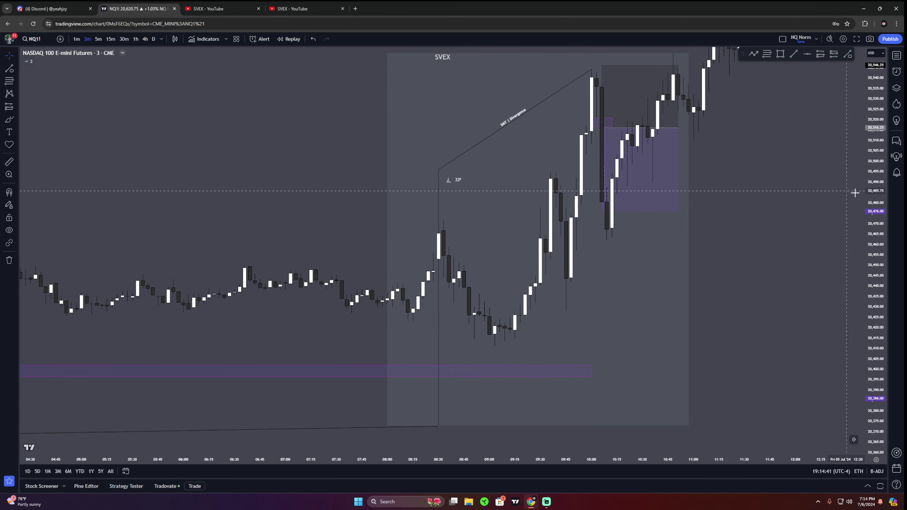
pyautogui.scroll(-2, 775, 253)
pyautogui.hotkey('alt', 't')
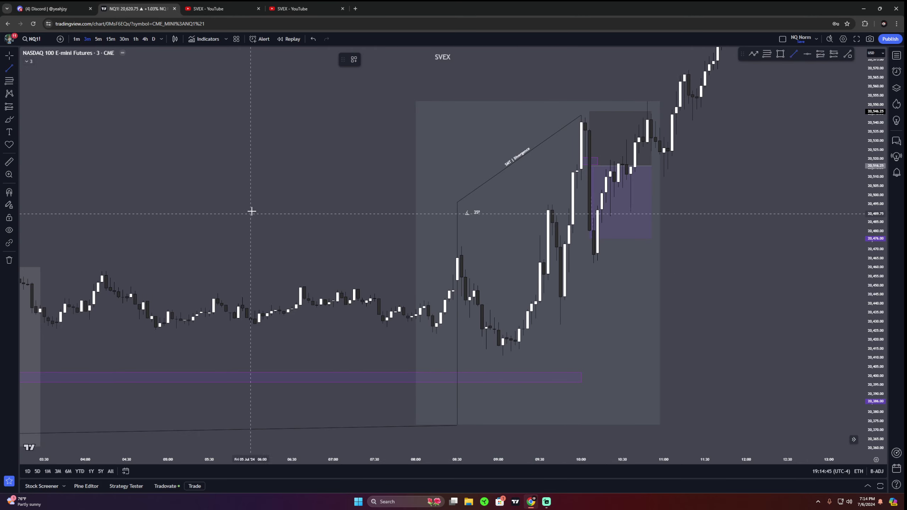
pyautogui.press('Escape')
pyautogui.moveTo(252, 211); pyautogui.dragTo(170, 176)
pyautogui.scroll(-3, 693, 244)
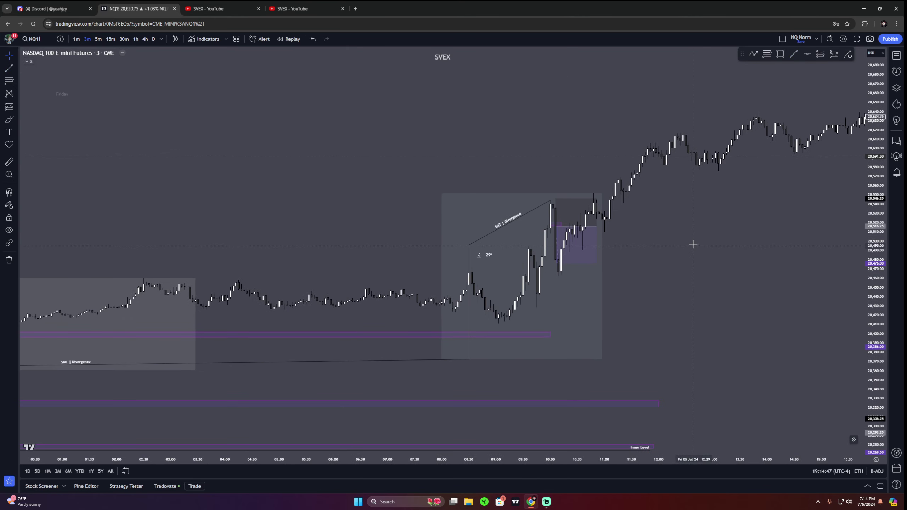
# Draw an info line rising at about 51° in the empty area below the rally and give it a text label
pyautogui.click(849, 55)
pyautogui.moveTo(640, 345); pyautogui.dragTo(729, 233)
pyautogui.click(416, 58)
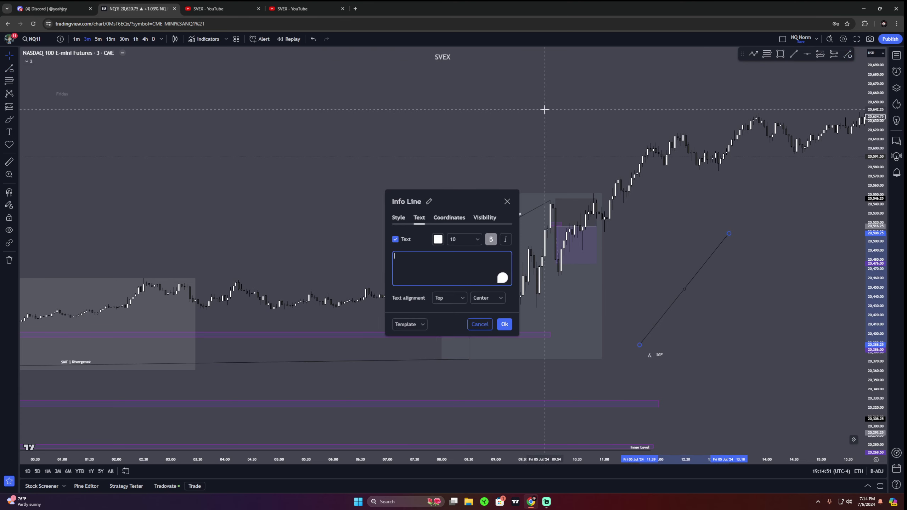
pyautogui.click(545, 110)
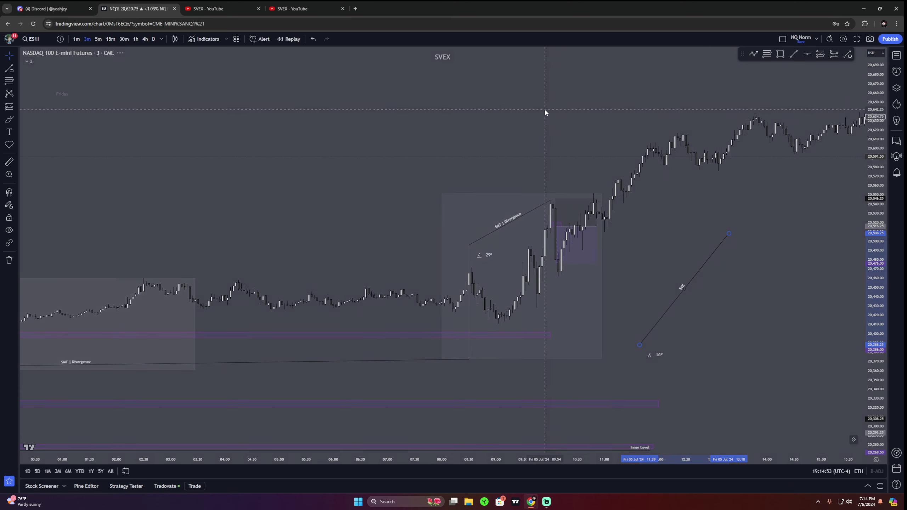
# Compare the same Friday session on the ES1! chart and return to NQ1!
pyautogui.press('Down')
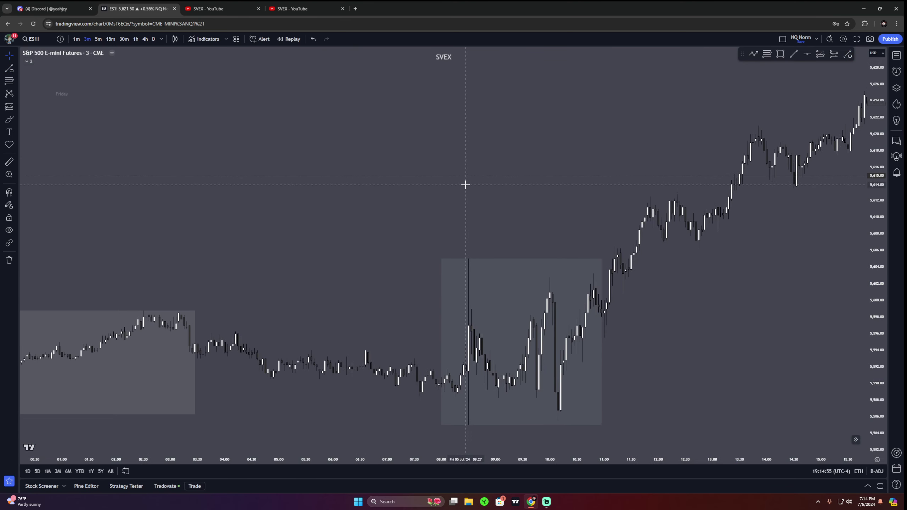
pyautogui.press('Down')
pyautogui.press('Down')
pyautogui.press('Up')
pyautogui.press('Up')
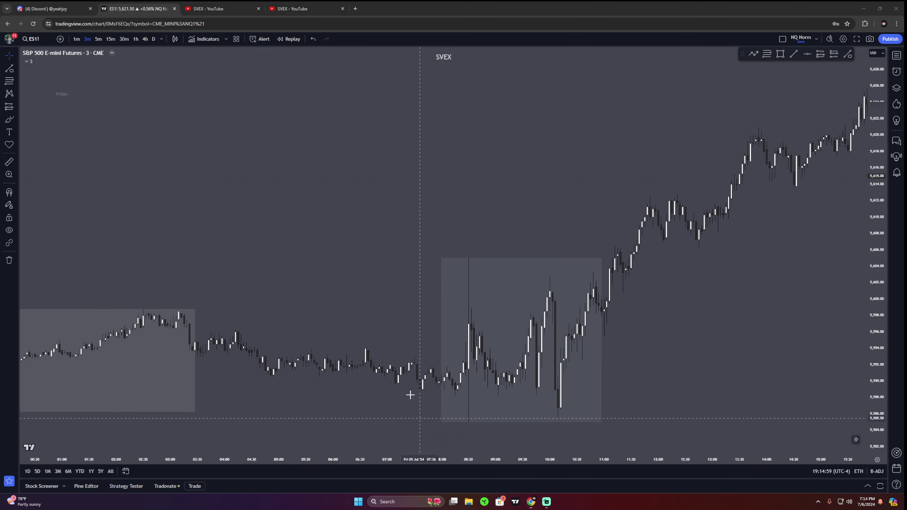
pyautogui.hotkey('shift', 'space')
pyautogui.moveTo(333, 244); pyautogui.dragTo(321, 224)
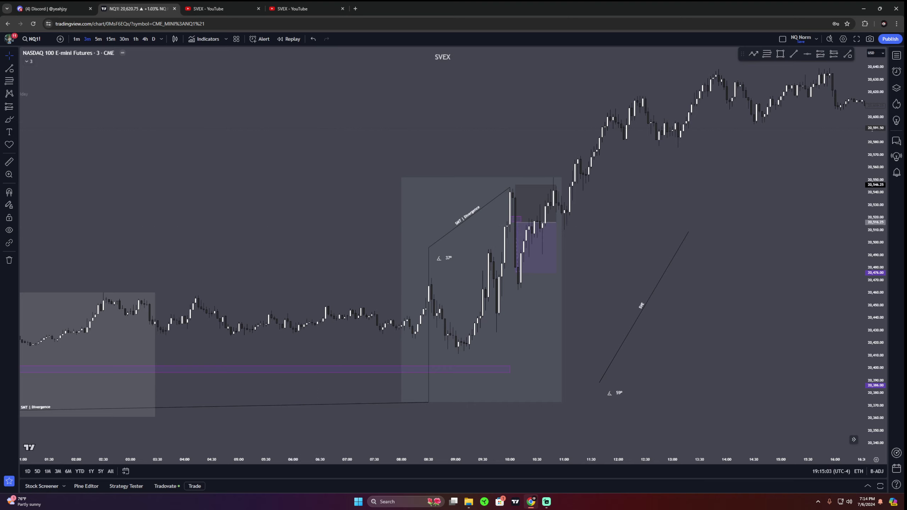
pyautogui.click(484, 502)
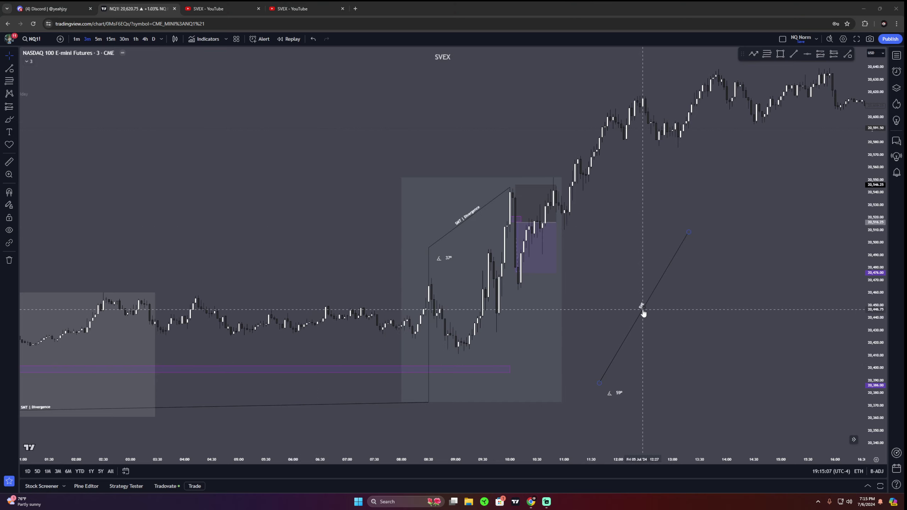
# Change the info line's text to "SVEX Trend Analyzer" and save it as a drawing template named STA
pyautogui.doubleClick(643, 313)
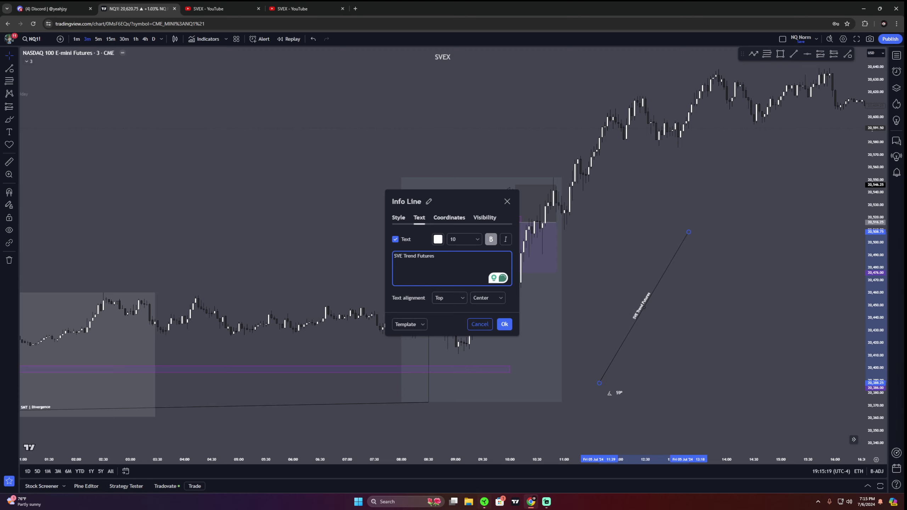
pyautogui.moveTo(395, 256); pyautogui.dragTo(557, 294)
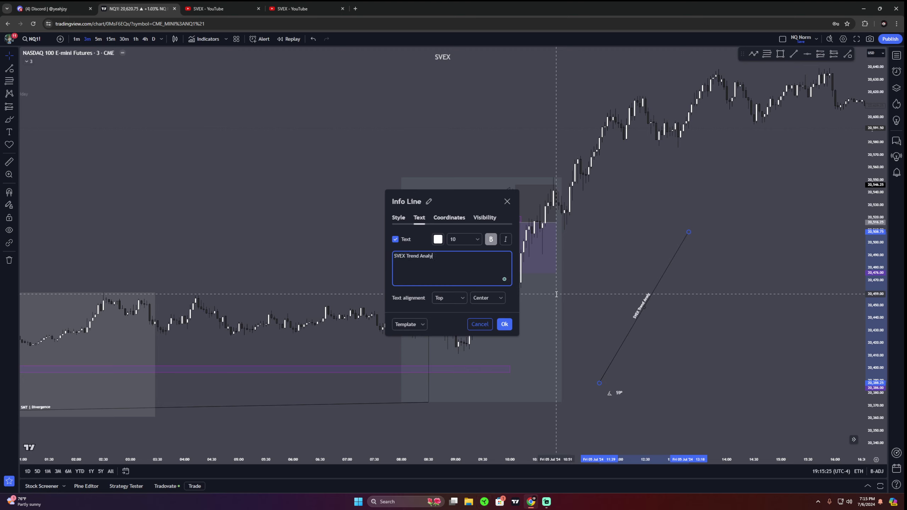
pyautogui.click(409, 325)
pyautogui.click(409, 334)
pyautogui.write('ss')
pyautogui.press('BackSpace')
pyautogui.press('BackSpace')
pyautogui.write('STA')
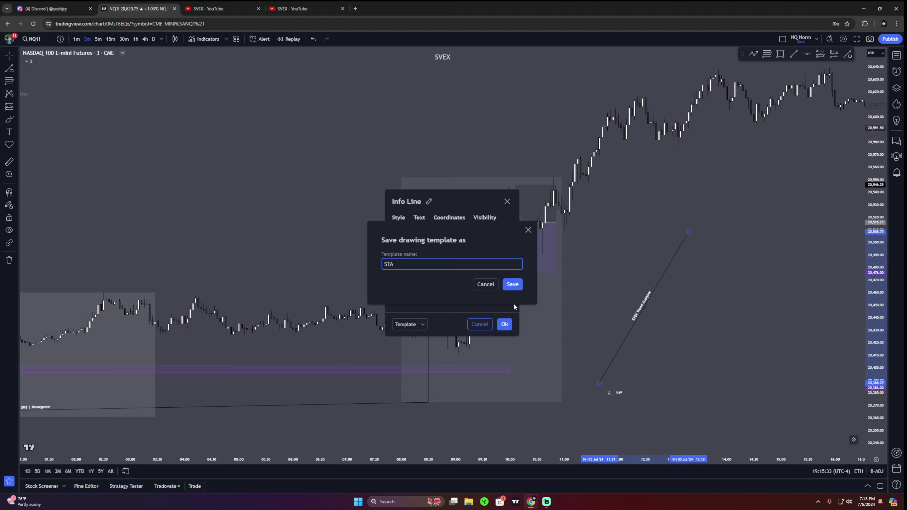
pyautogui.click(513, 286)
pyautogui.click(505, 324)
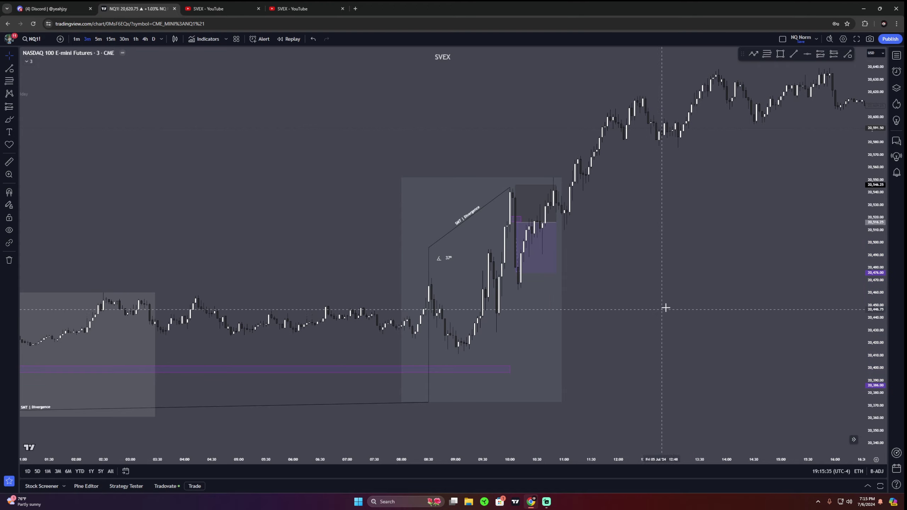
# Place a long position in the empty area above price with entry about 20,784, stop about 20,749.50 and target about 20,864.25
pyautogui.moveTo(693, 230); pyautogui.dragTo(656, 248)
pyautogui.moveTo(678, 172); pyautogui.dragTo(715, 219)
pyautogui.moveTo(622, 141); pyautogui.dragTo(641, 213)
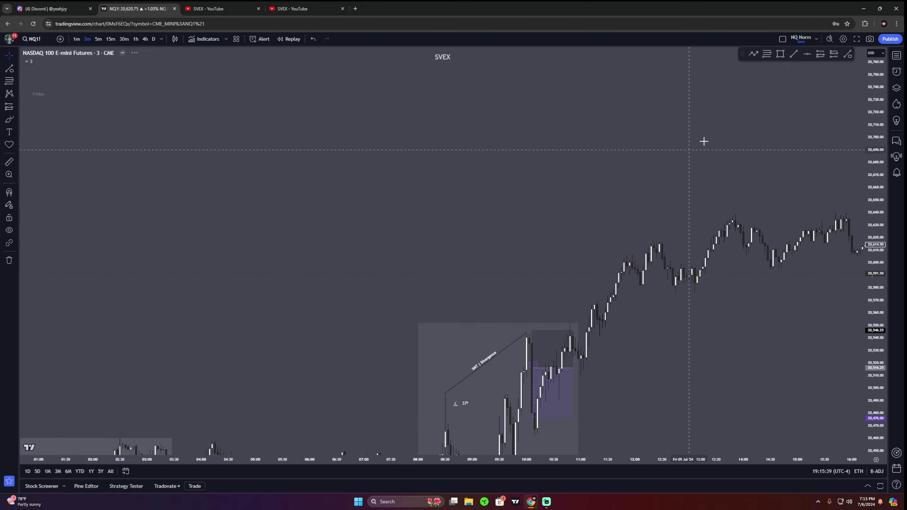
pyautogui.click(823, 57)
pyautogui.click(383, 191)
pyautogui.moveTo(306, 185); pyautogui.dragTo(290, 387)
pyautogui.moveTo(455, 378); pyautogui.dragTo(456, 219)
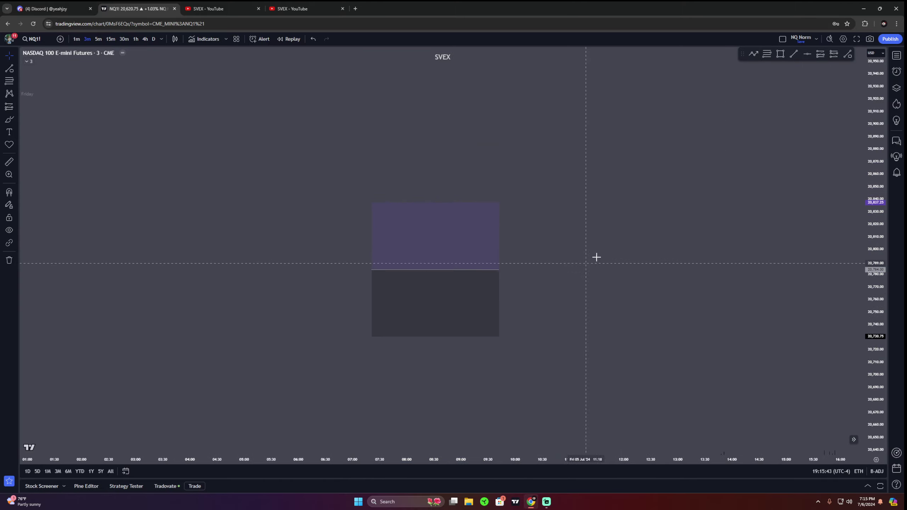
pyautogui.moveTo(361, 372); pyautogui.dragTo(360, 345)
pyautogui.moveTo(361, 235); pyautogui.dragTo(361, 201)
pyautogui.moveTo(539, 177); pyautogui.dragTo(571, 173)
# Draw a path that falls, bounces and falls again to end at the long position's entry
pyautogui.click(754, 54)
pyautogui.click(234, 211)
pyautogui.click(331, 314)
pyautogui.click(356, 249)
pyautogui.click(394, 301)
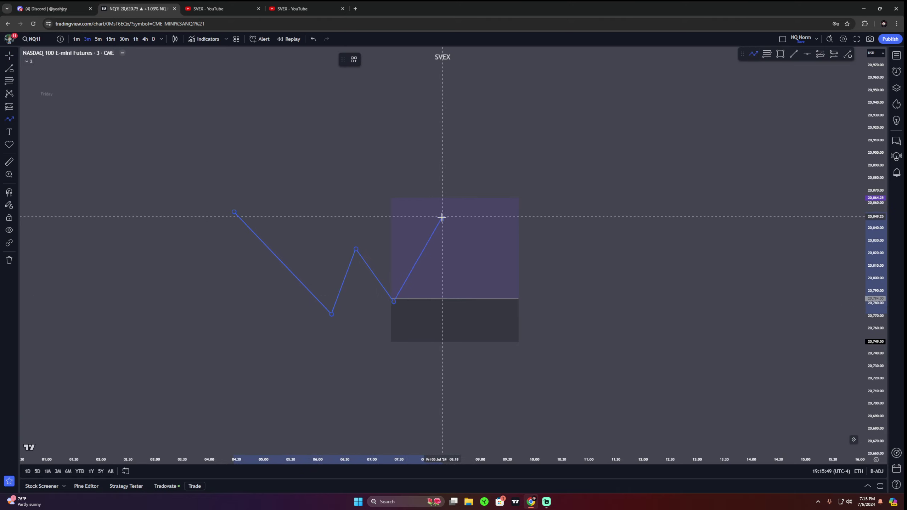
pyautogui.press('Escape')
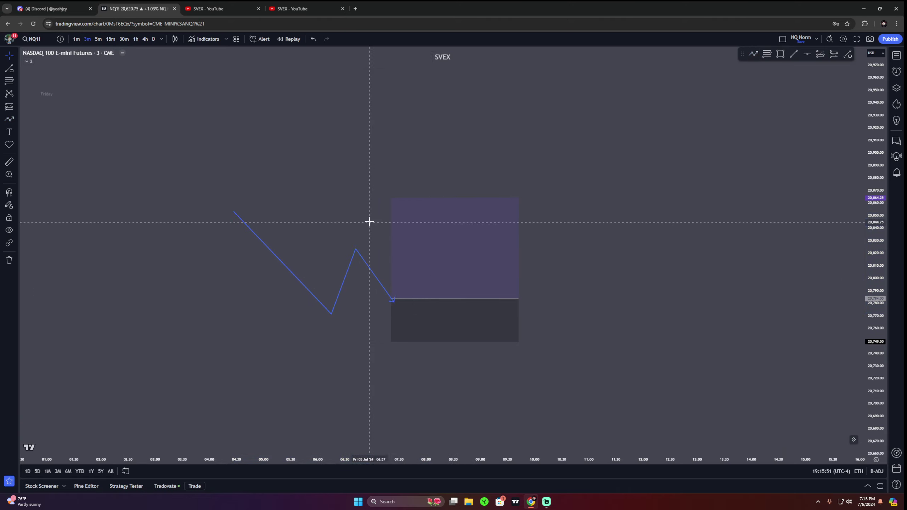
# Narrow the long position, sketch a straight upward path from its entry to beyond the target, and delete that path
pyautogui.moveTo(519, 299)
pyautogui.mouseDown()
pyautogui.moveTo(804, 327)
pyautogui.moveTo(486, 322)
pyautogui.mouseUp()
pyautogui.click(754, 53)
pyautogui.click(397, 298)
pyautogui.click(456, 173)
pyautogui.press('Escape')
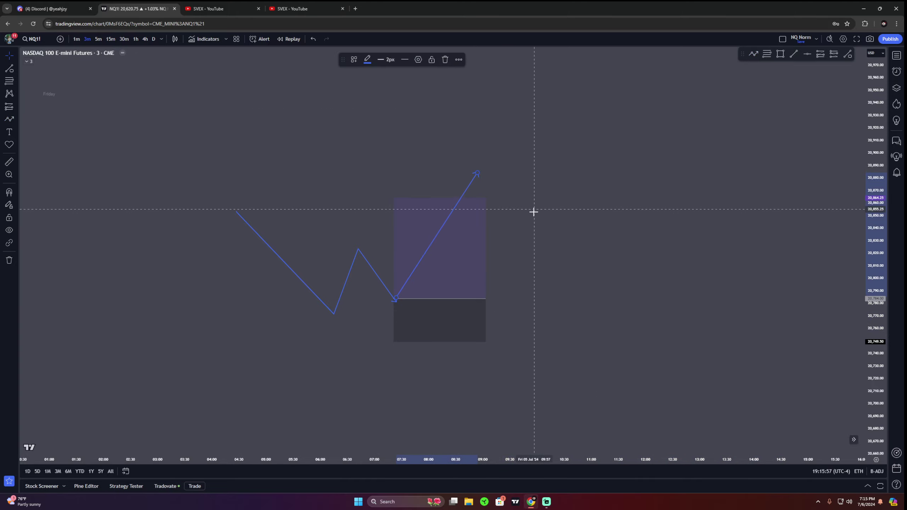
pyautogui.press('Delete')
# Sketch a choppy path from the long position's entry, swinging repeatedly around the entry level and extending well past the position's end
pyautogui.click(396, 300)
pyautogui.click(423, 257)
pyautogui.click(428, 286)
pyautogui.click(439, 275)
pyautogui.click(448, 289)
pyautogui.click(459, 275)
pyautogui.click(464, 268)
pyautogui.click(474, 284)
pyautogui.click(488, 320)
pyautogui.click(508, 234)
pyautogui.click(516, 322)
pyautogui.click(521, 320)
pyautogui.click(532, 293)
pyautogui.click(546, 314)
pyautogui.click(556, 265)
pyautogui.click(578, 301)
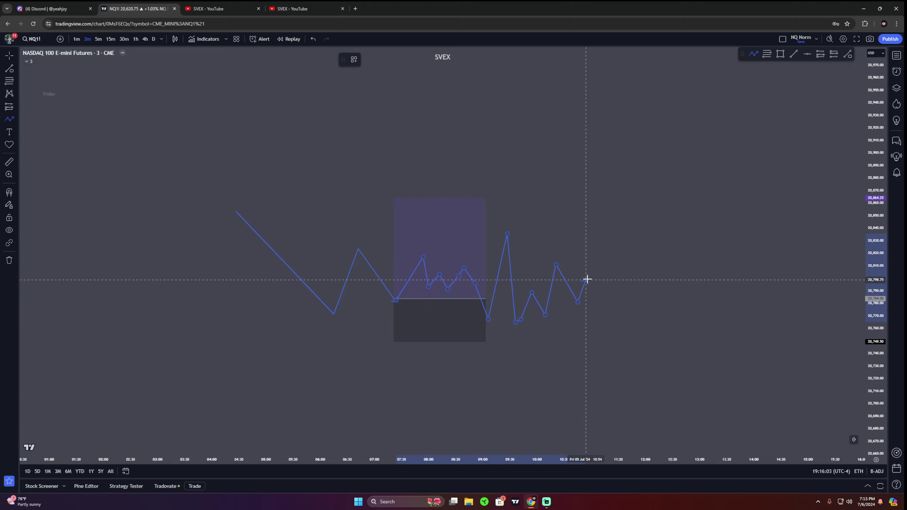
pyautogui.doubleClick(588, 280)
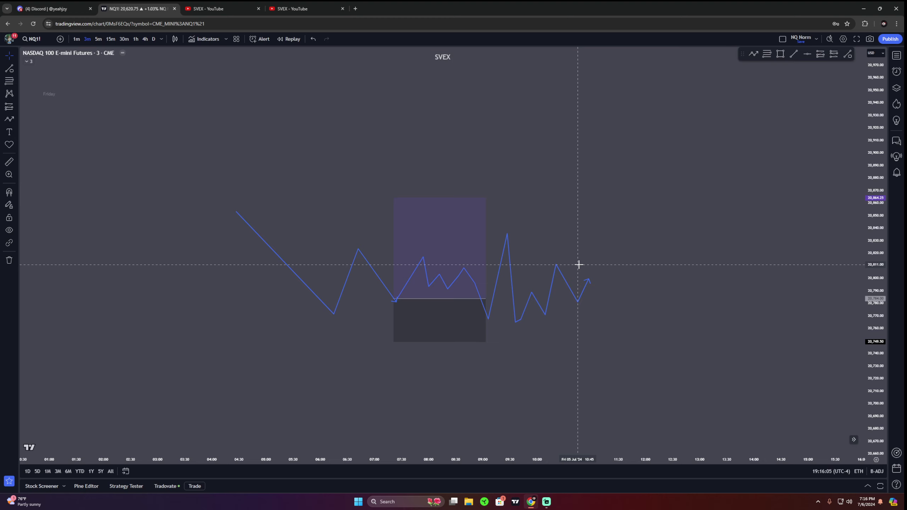
# Shorten the long position so that it ends just after 08:30
pyautogui.moveTo(486, 297)
pyautogui.moveTo(487, 297); pyautogui.dragTo(483, 278)
pyautogui.click(471, 283)
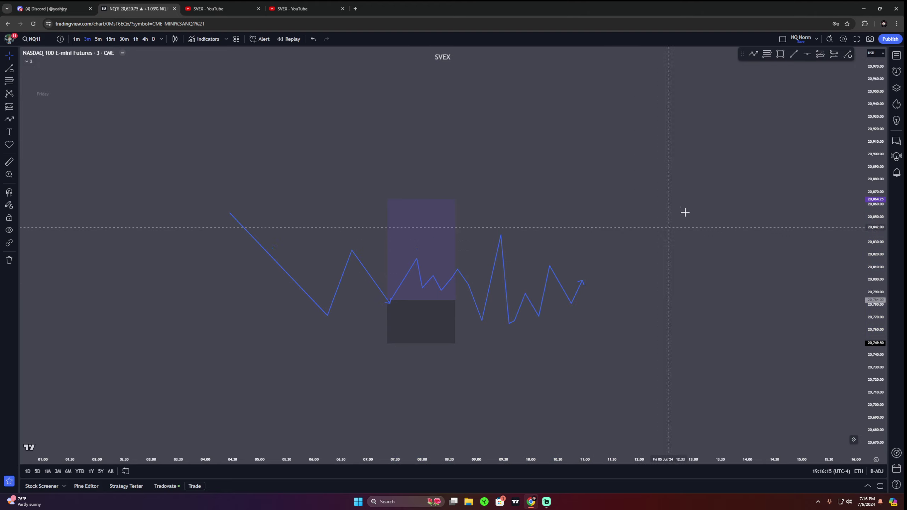
# Move the choppy path's endpoint below the stop level and back above the entry, and delete the path
pyautogui.doubleClick(595, 348)
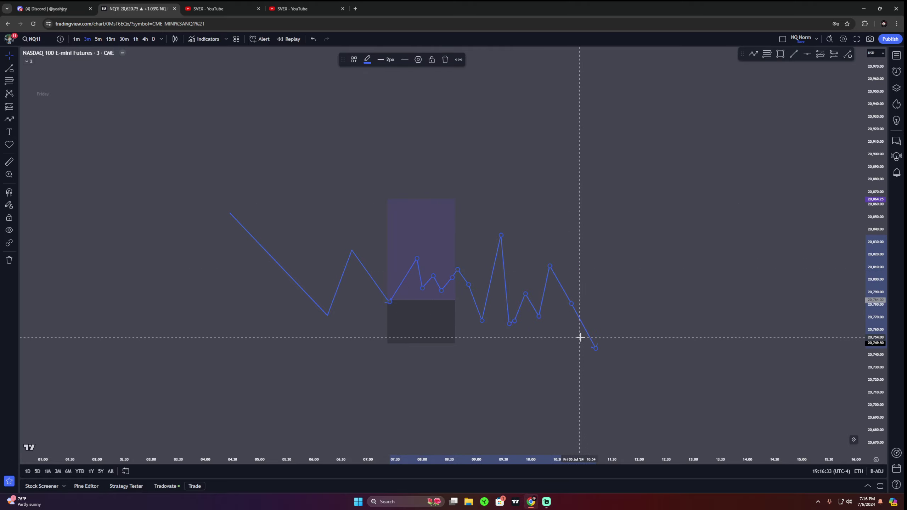
pyautogui.moveTo(596, 349); pyautogui.dragTo(588, 274)
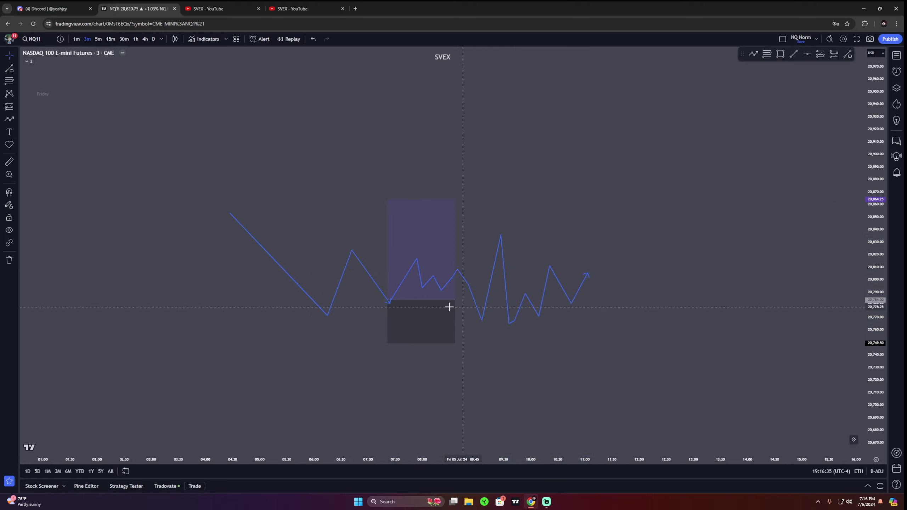
pyautogui.press('Delete')
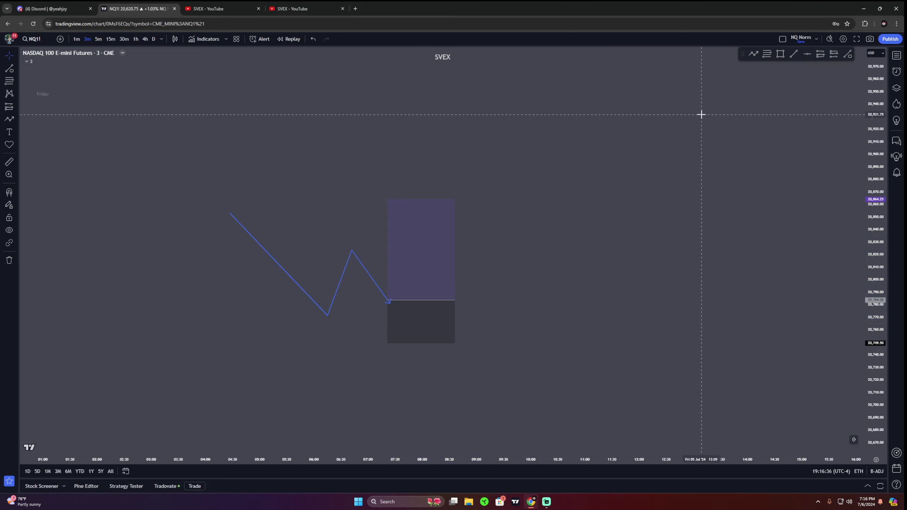
# Sketch a path from the entry that rises, pulls back and climbs beyond the target, and delete it
pyautogui.click(754, 53)
pyautogui.click(390, 304)
pyautogui.click(415, 237)
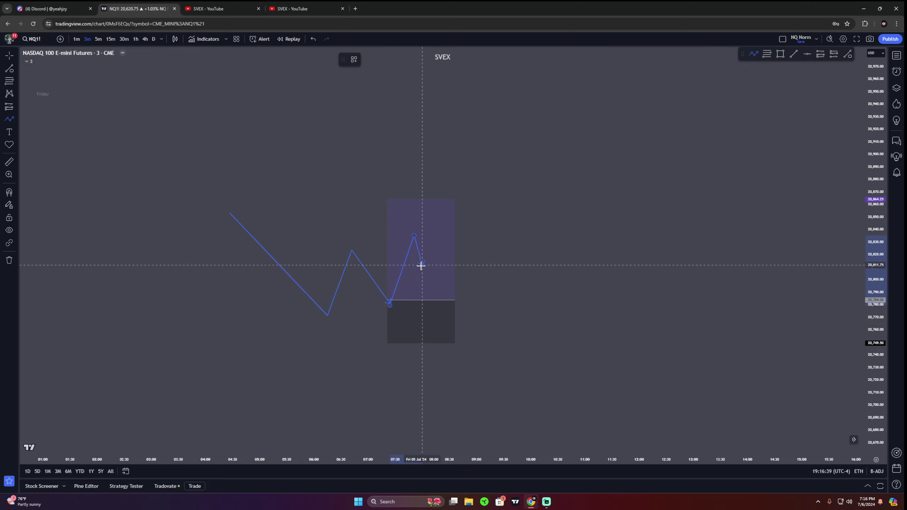
pyautogui.click(439, 273)
pyautogui.click(473, 179)
pyautogui.press('Escape')
pyautogui.press('Delete')
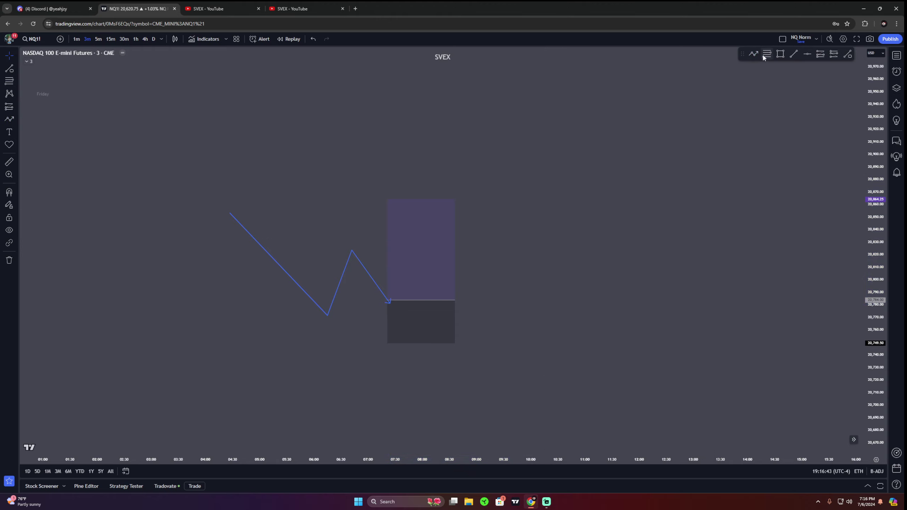
# Draw an info line at about 57° from the long position's entry to just above its target
pyautogui.click(793, 54)
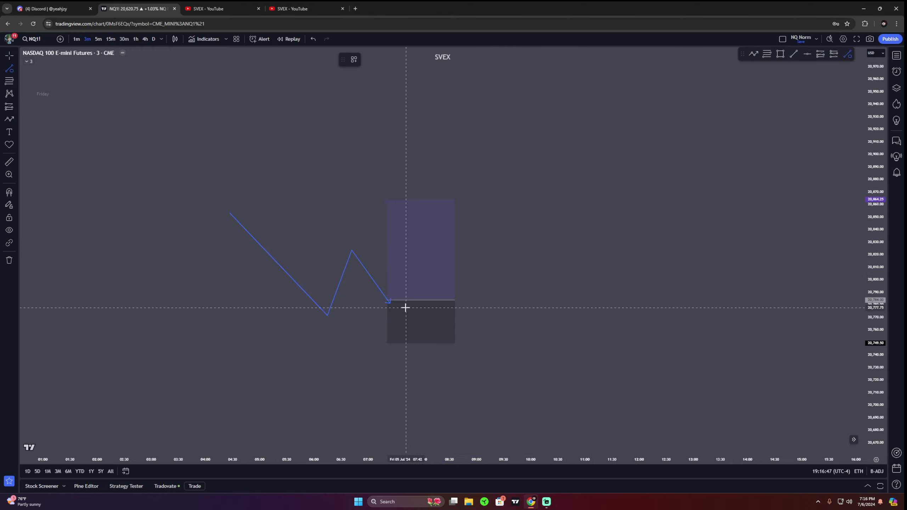
pyautogui.click(390, 303)
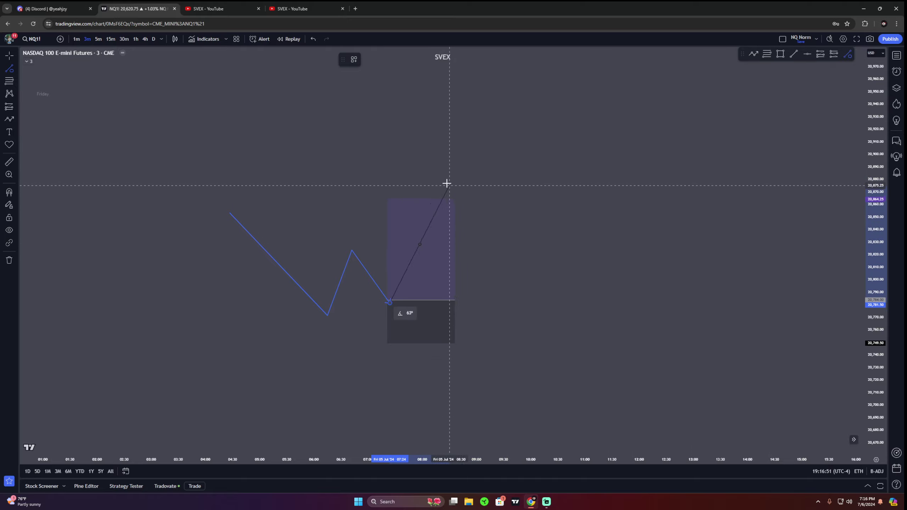
pyautogui.click(461, 196)
# Try the TCC drawing template on the info line, followed by the SMT template
pyautogui.click(353, 63)
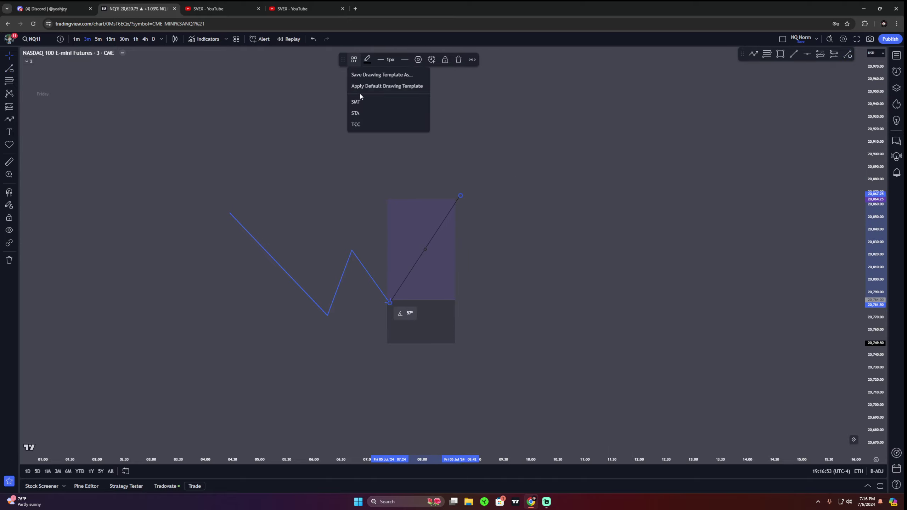
pyautogui.click(362, 118)
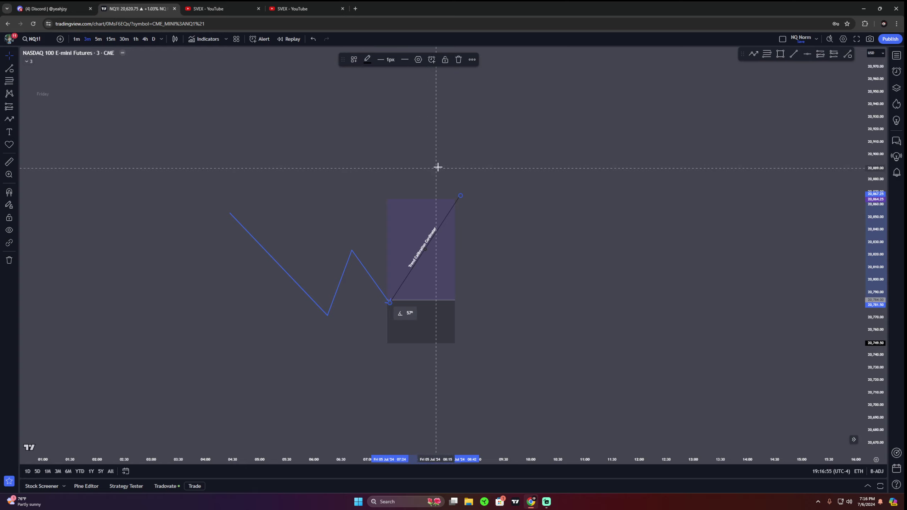
pyautogui.click(354, 59)
pyautogui.click(366, 102)
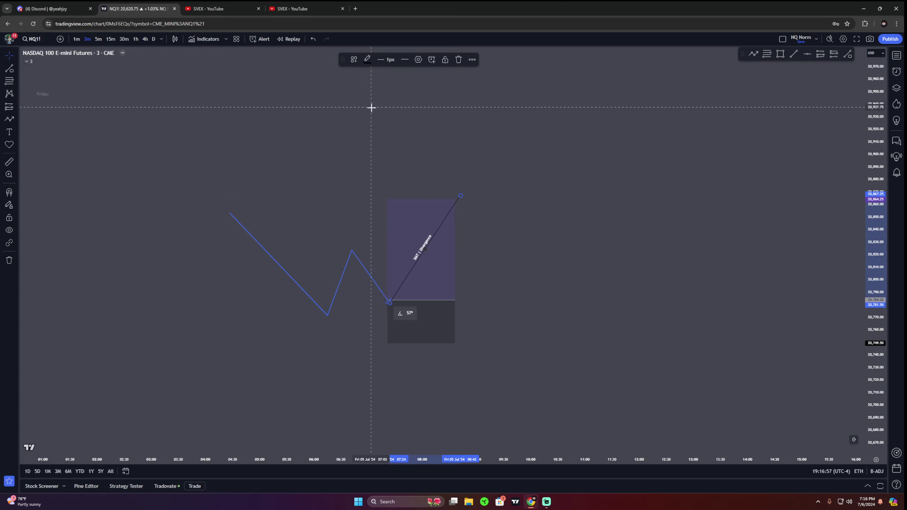
# Apply the STA drawing template to the info line and deselect the line
pyautogui.click(354, 59)
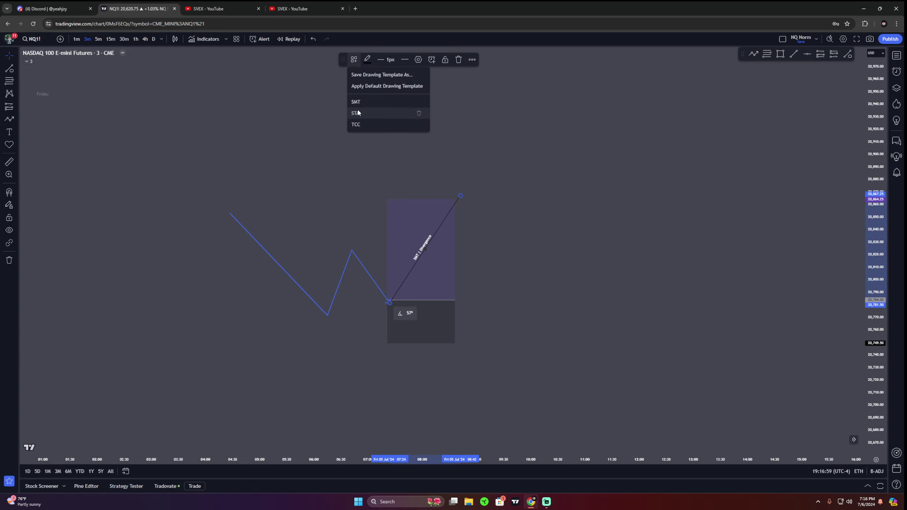
pyautogui.click(358, 113)
pyautogui.click(359, 161)
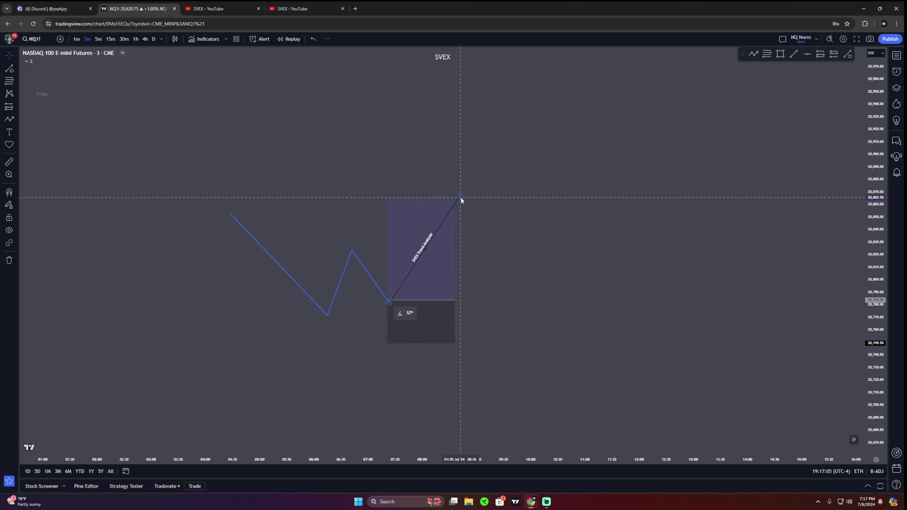
# Sketch a zigzag path from the long position's entry that rises with two pullbacks and ends just below the target level
pyautogui.moveTo(480, 201); pyautogui.dragTo(497, 205)
pyautogui.click(754, 54)
pyautogui.click(406, 305)
pyautogui.click(422, 247)
pyautogui.click(444, 265)
pyautogui.click(452, 237)
pyautogui.click(474, 249)
pyautogui.doubleClick(491, 215)
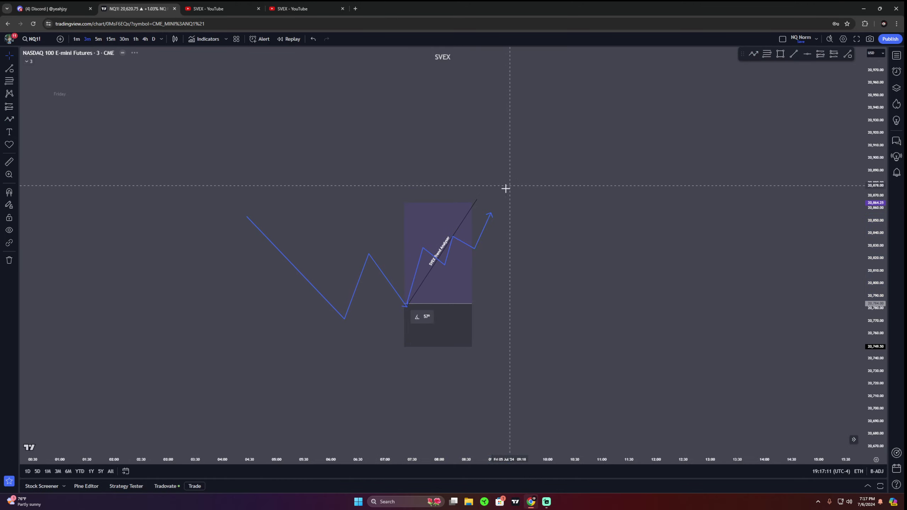
# Move the info line's end to the rising path's arrow tip at about 20,855, giving an angle of about 48°
pyautogui.click(500, 222)
pyautogui.moveTo(553, 242); pyautogui.dragTo(635, 252)
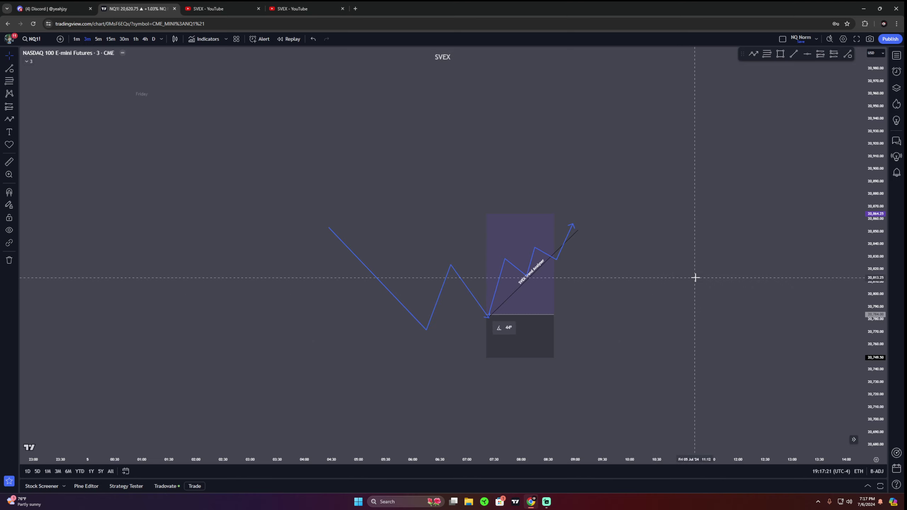
pyautogui.moveTo(695, 278); pyautogui.dragTo(614, 287)
pyautogui.click(499, 243)
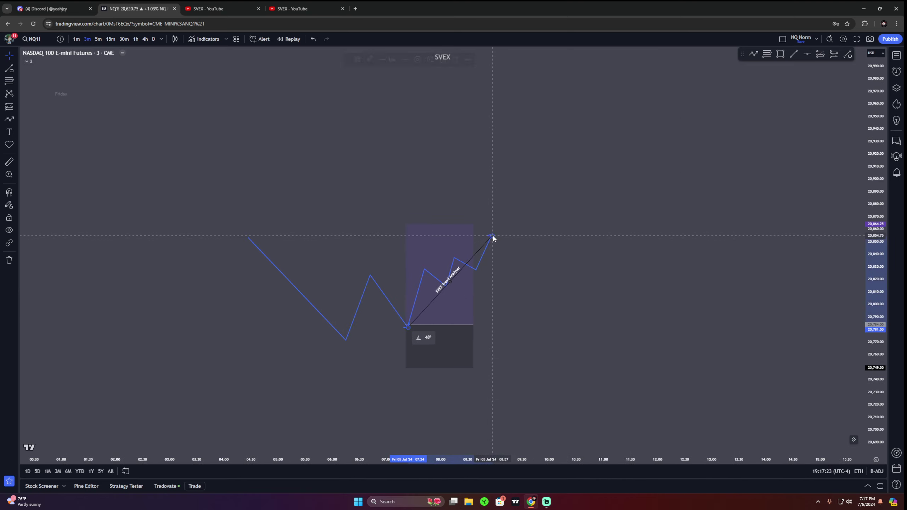
# Examine how the info line's angle responds to compressing and stretching the chart's time scale
pyautogui.scroll(-4, 572, 271)
pyautogui.scroll(-4, 581, 280)
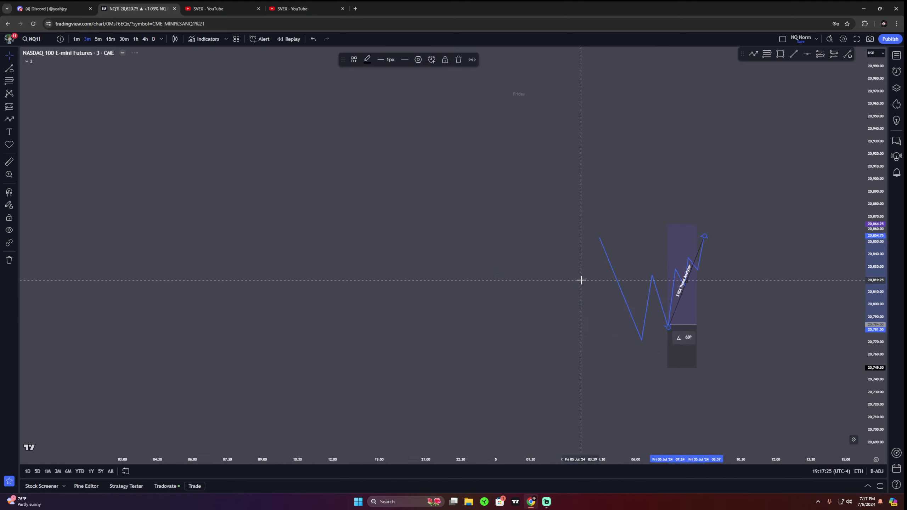
pyautogui.scroll(5, 737, 334)
pyautogui.scroll(4, 737, 335)
pyautogui.moveTo(616, 306); pyautogui.dragTo(641, 298)
pyautogui.scroll(1, 665, 286)
pyautogui.scroll(-2, 639, 296)
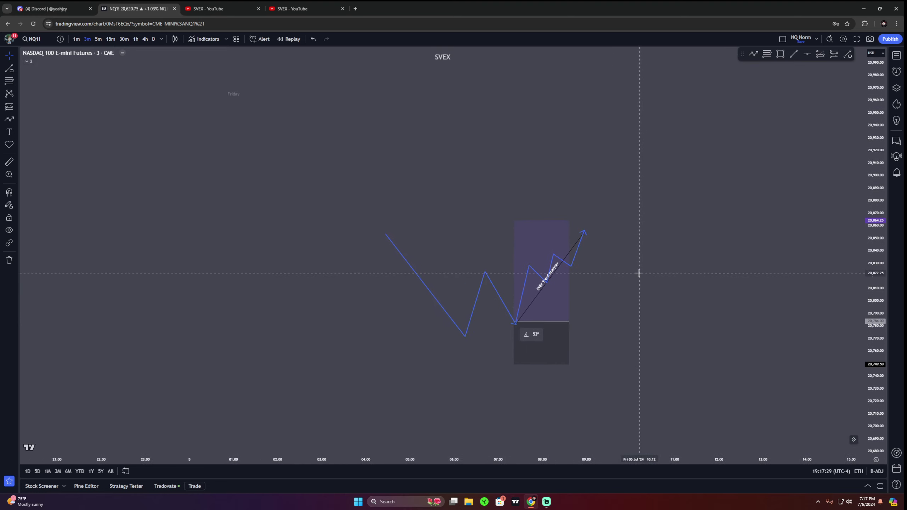
# Readjust the info line's end to meet the rising path's arrow tip, and deselect the line
pyautogui.click(581, 239)
pyautogui.moveTo(583, 235)
pyautogui.mouseDown()
pyautogui.moveTo(579, 251)
pyautogui.moveTo(587, 231)
pyautogui.moveTo(531, 205)
pyautogui.moveTo(593, 218)
pyautogui.moveTo(512, 193)
pyautogui.moveTo(541, 201)
pyautogui.moveTo(592, 241)
pyautogui.moveTo(585, 226)
pyautogui.moveTo(591, 297)
pyautogui.mouseUp()
pyautogui.scroll(2, 642, 300)
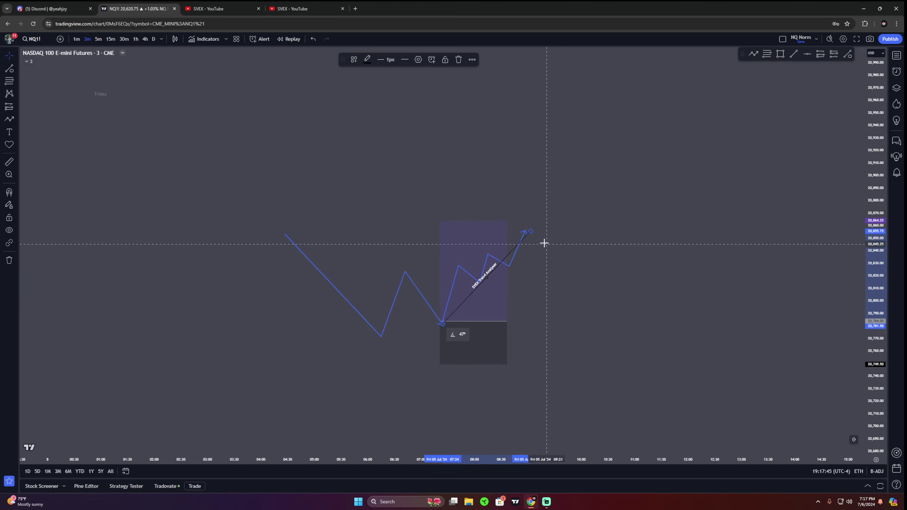
pyautogui.scroll(1, 533, 238)
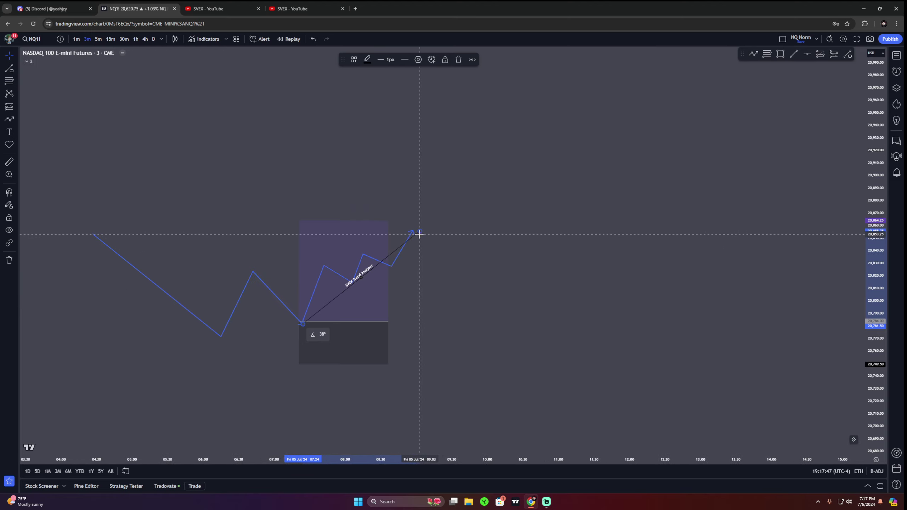
pyautogui.moveTo(419, 233); pyautogui.dragTo(412, 233)
pyautogui.moveTo(466, 248); pyautogui.dragTo(665, 236)
pyautogui.scroll(-4, 660, 286)
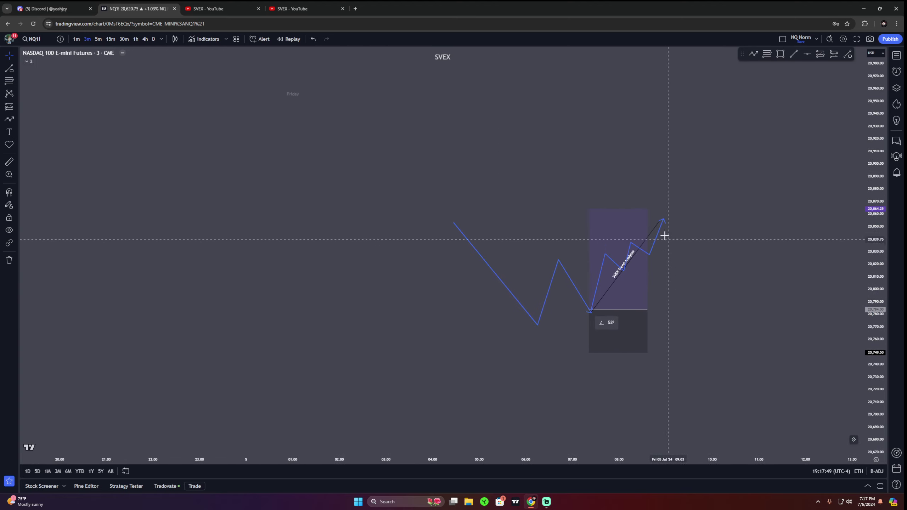
pyautogui.click(660, 225)
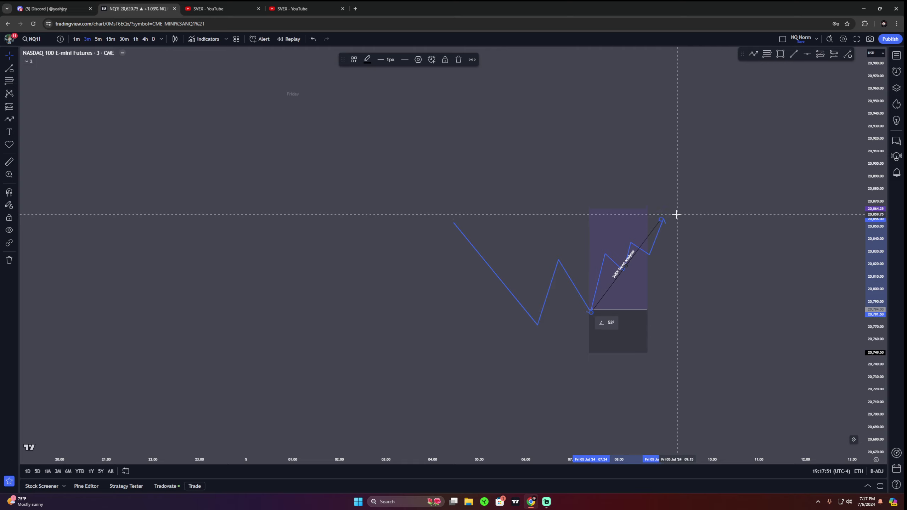
pyautogui.click(703, 205)
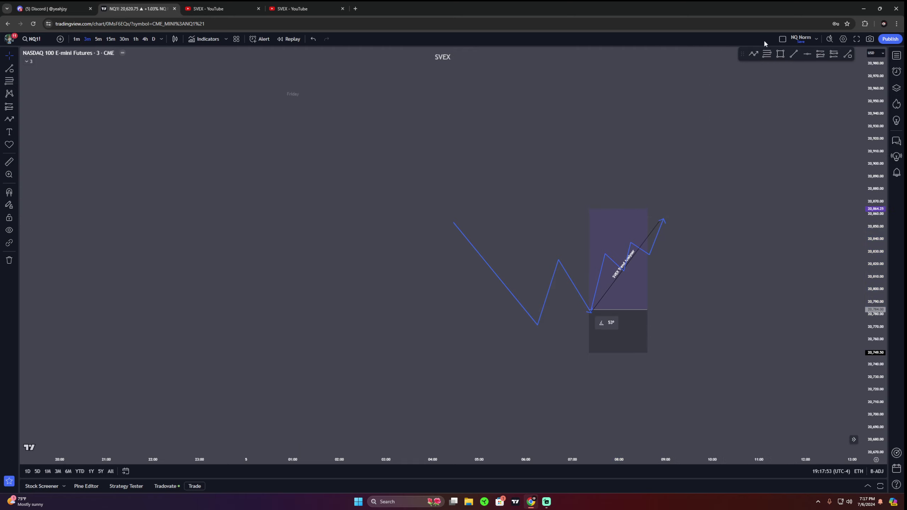
# Delete the rising path, the info line, the long position and the remaining sketched path before the entry
pyautogui.moveTo(734, 153); pyautogui.dragTo(711, 151)
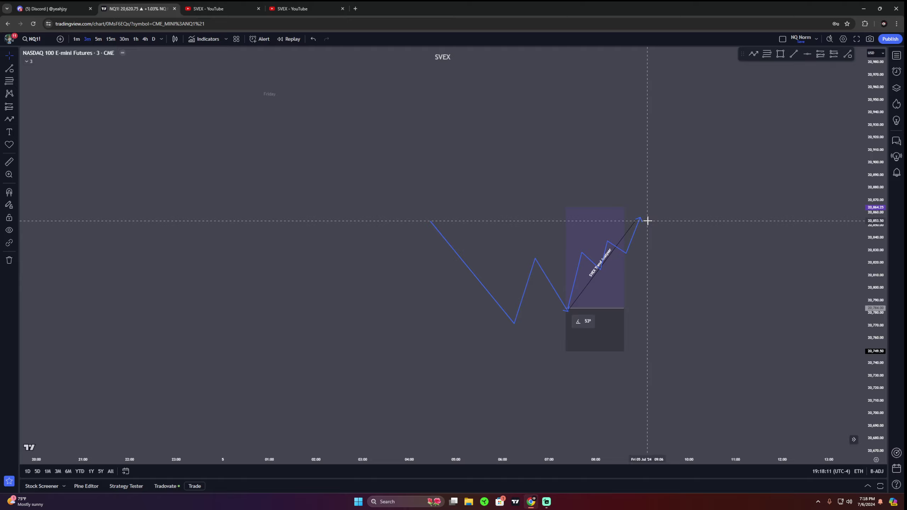
pyautogui.click(629, 246)
pyautogui.press('Delete')
pyautogui.click(627, 235)
pyautogui.press('Delete')
pyautogui.click(601, 239)
pyautogui.press('Delete')
pyautogui.click(542, 271)
pyautogui.press('Delete')
# Draw an info line at about -86° down the sharp drop just after 10:00 in the price candles, and delete it
pyautogui.moveTo(573, 288); pyautogui.dragTo(506, 66)
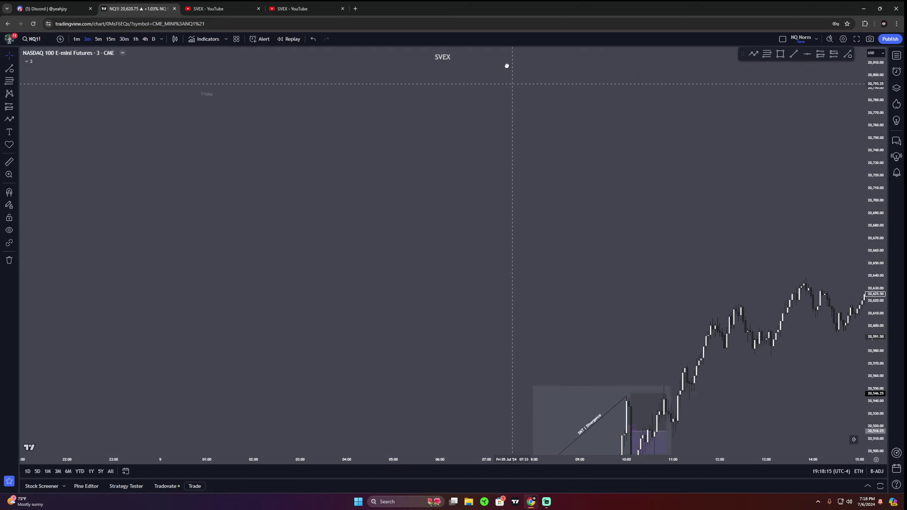
pyautogui.moveTo(659, 336); pyautogui.dragTo(486, 152)
pyautogui.click(794, 54)
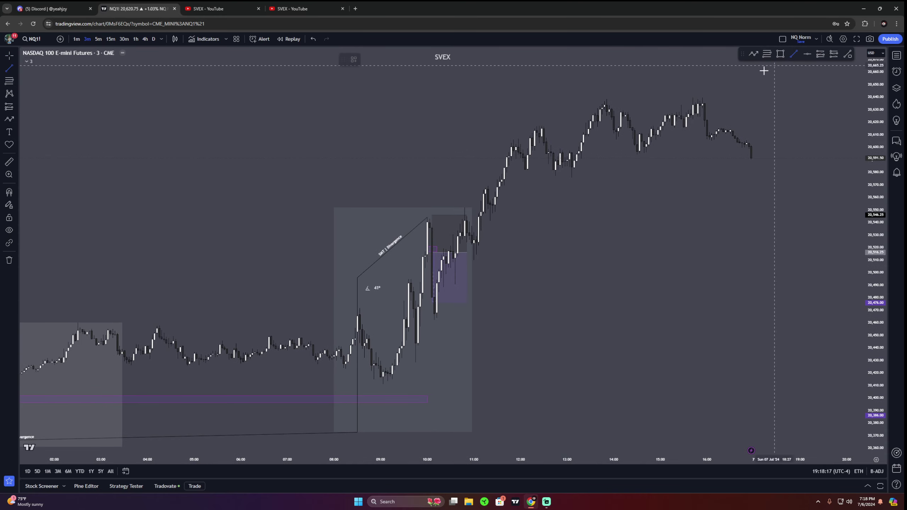
pyautogui.click(430, 221)
pyautogui.press('Escape')
pyautogui.click(849, 55)
pyautogui.click(432, 222)
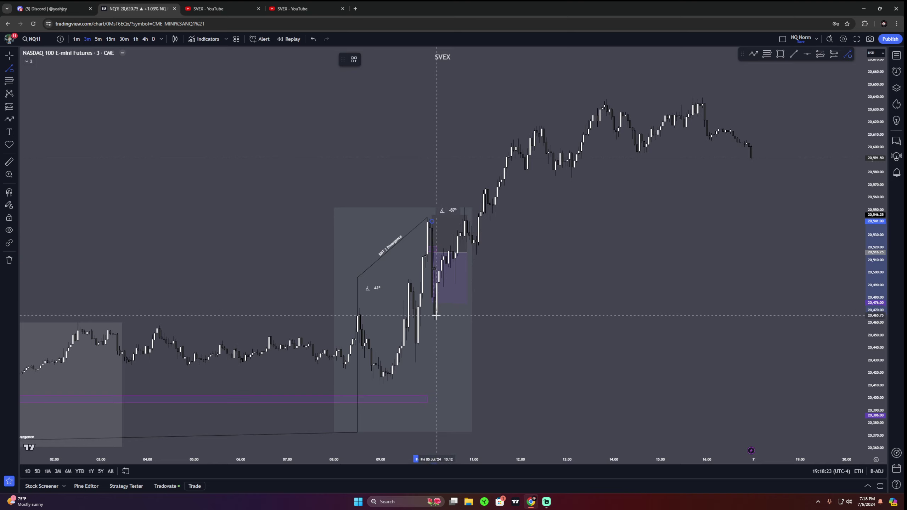
pyautogui.click(436, 288)
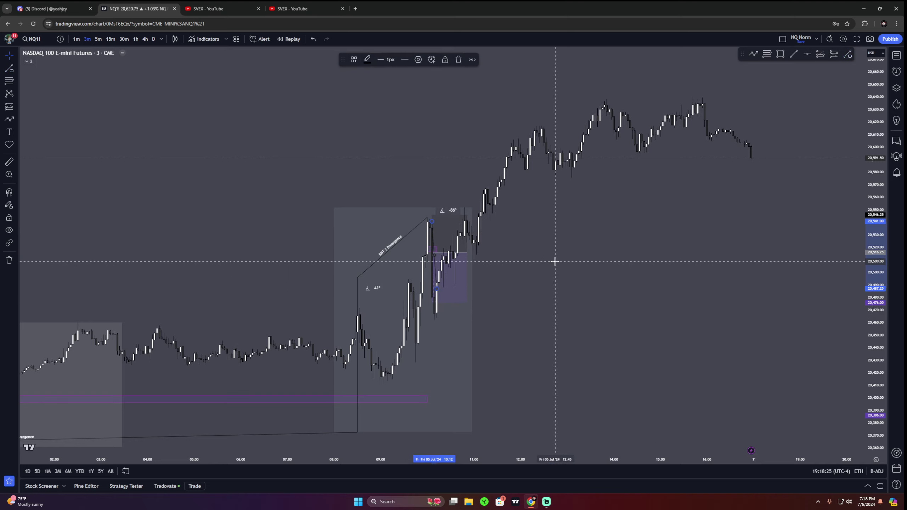
pyautogui.press('Delete')
# Draw an info line at about 59° from the low near 10:15 up to about 20,606 at 12:30, and delete it
pyautogui.moveTo(556, 258); pyautogui.dragTo(617, 258)
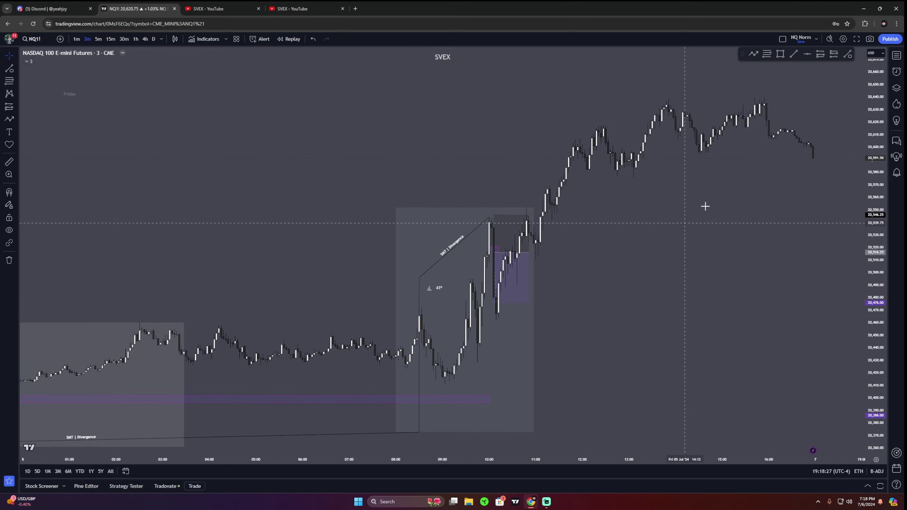
pyautogui.moveTo(833, 81); pyautogui.dragTo(806, 95)
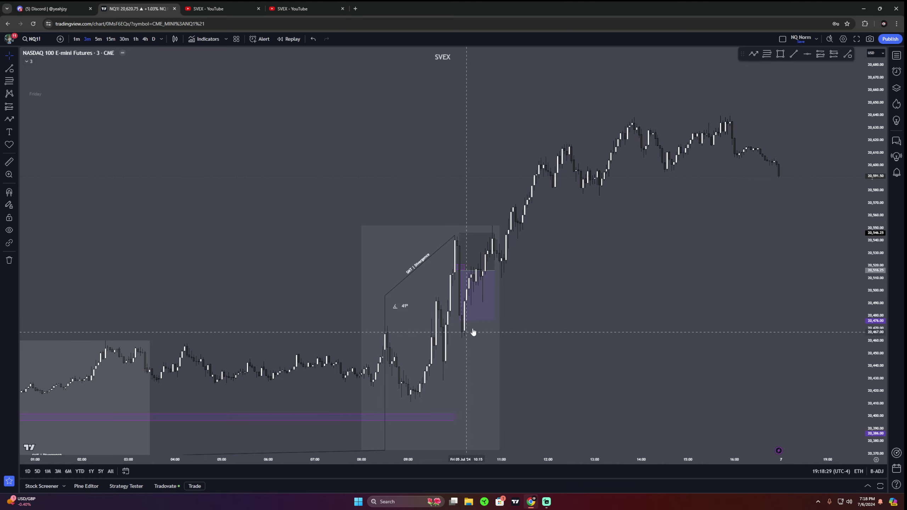
pyautogui.click(849, 54)
pyautogui.click(466, 332)
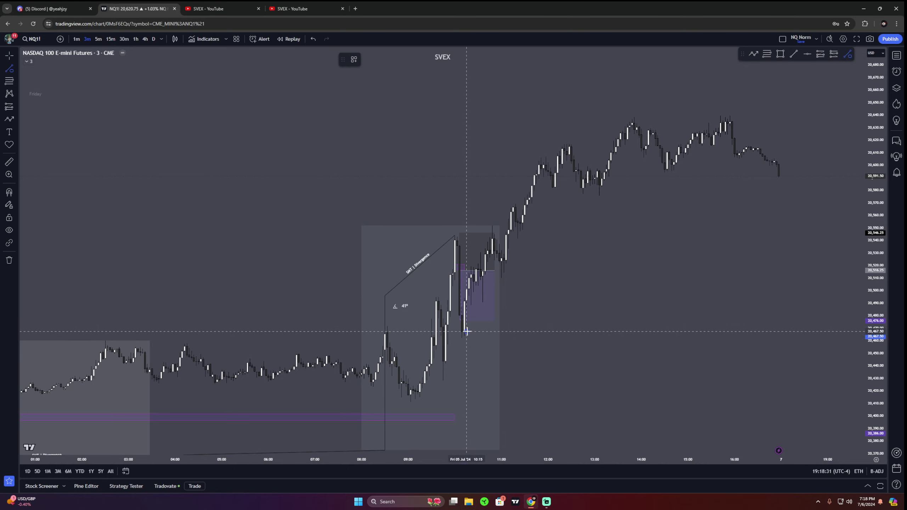
pyautogui.click(571, 157)
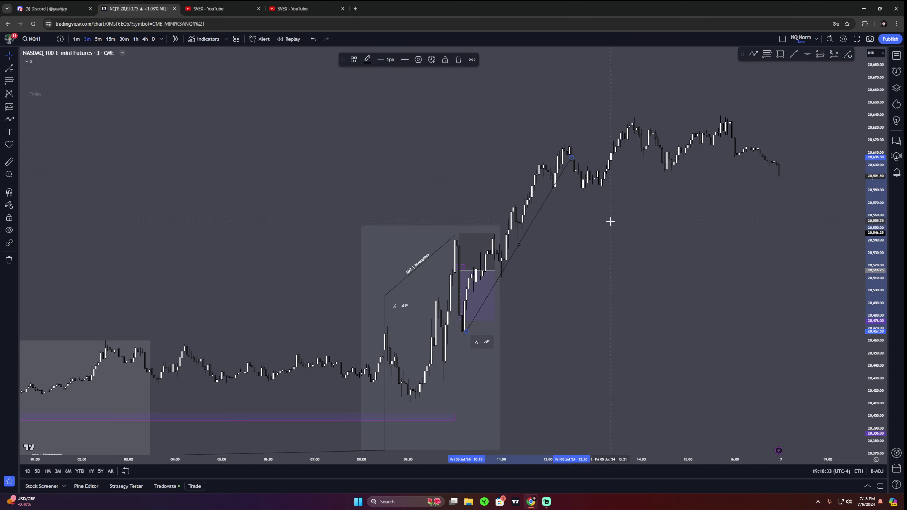
pyautogui.press('Delete')
# Draw an info line at about 28° from the low near 13:09 to the high near 15:51, and delete it
pyautogui.moveTo(615, 184); pyautogui.dragTo(579, 214)
pyautogui.click(795, 54)
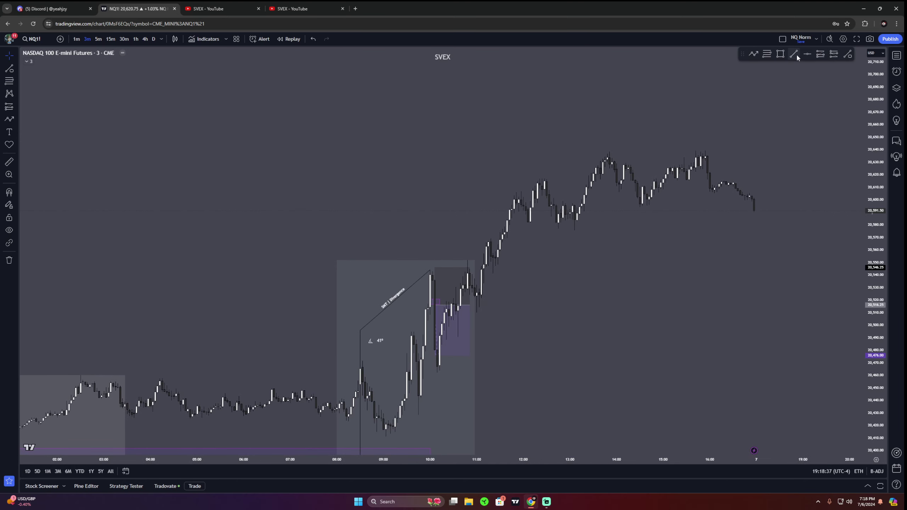
pyautogui.click(848, 54)
pyautogui.click(577, 224)
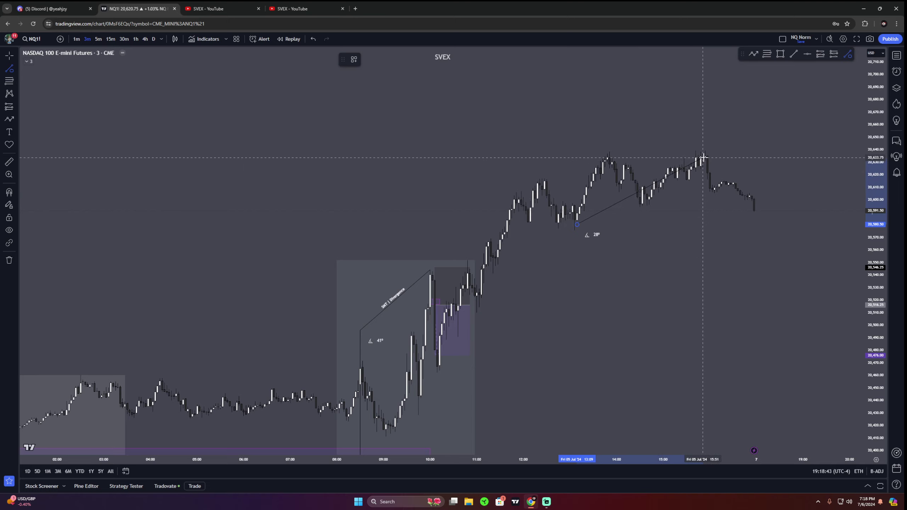
pyautogui.click(703, 158)
pyautogui.moveTo(685, 112); pyautogui.dragTo(632, 139)
pyautogui.click(567, 229)
pyautogui.press('Delete')
pyautogui.click(848, 54)
pyautogui.click(523, 249)
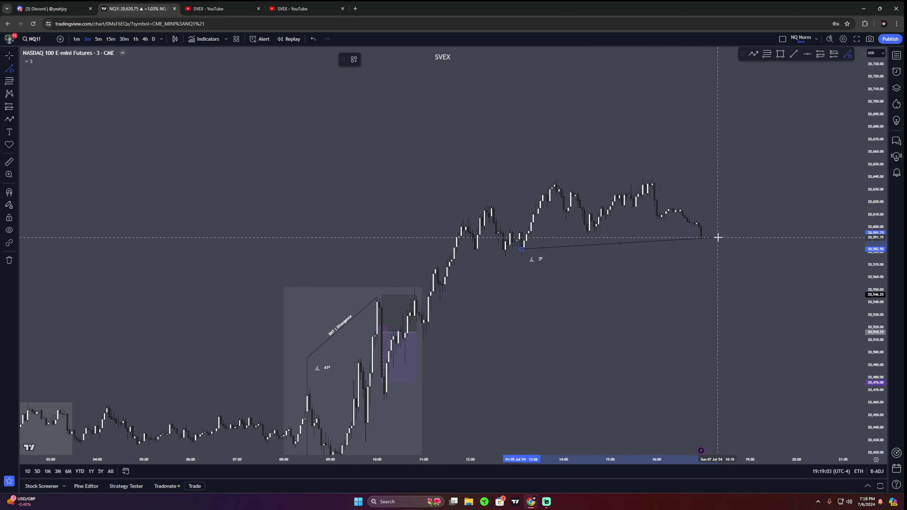
pyautogui.press('Escape')
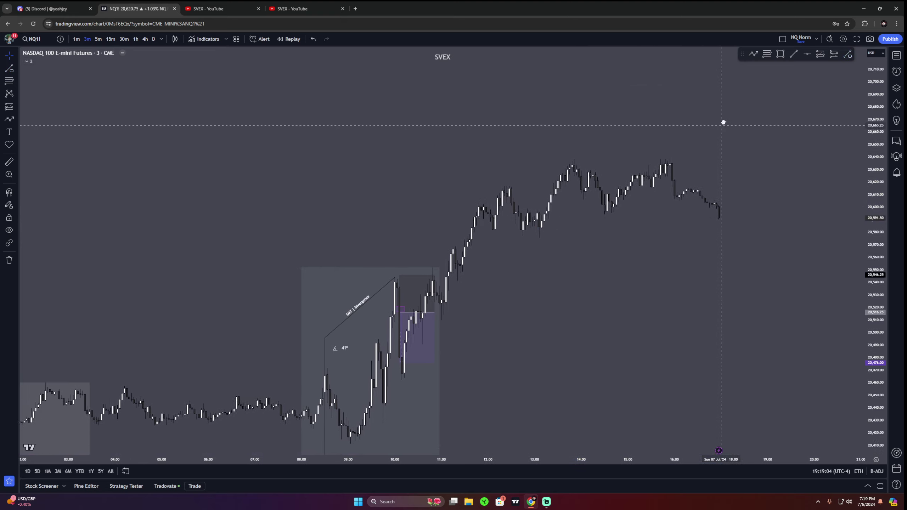